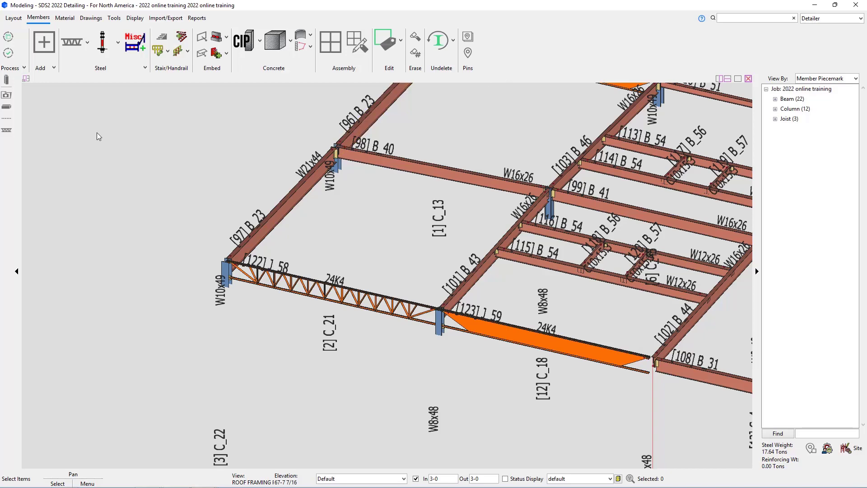
Open the SECOND FLOOR erection view.
click(13, 18)
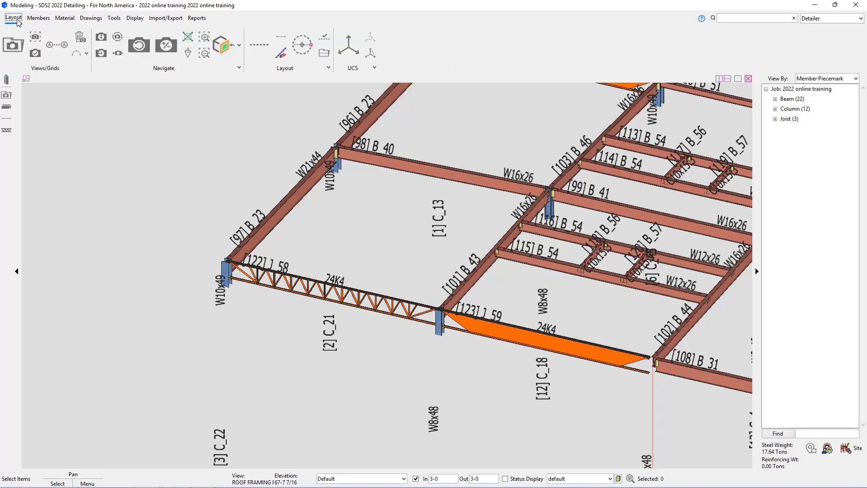
click(19, 53)
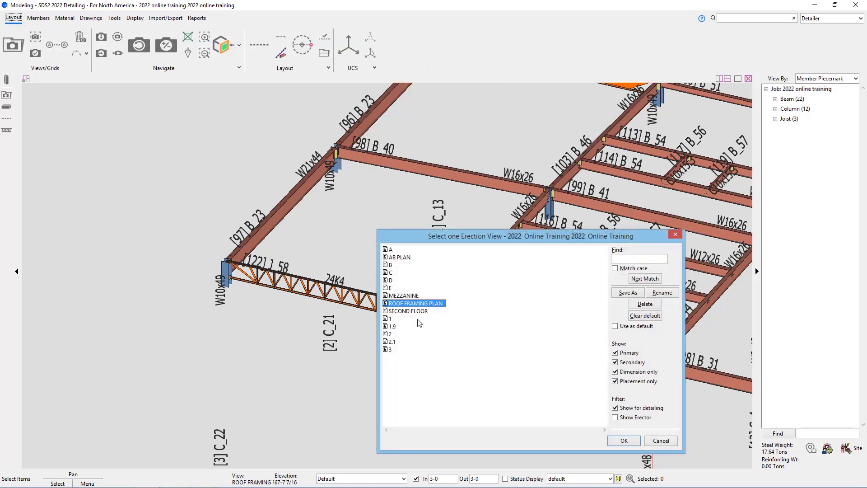
click(412, 311)
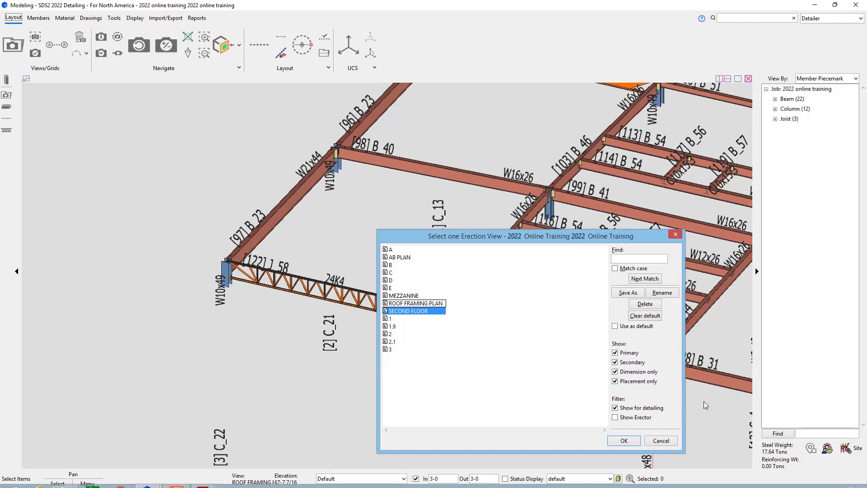
click(625, 441)
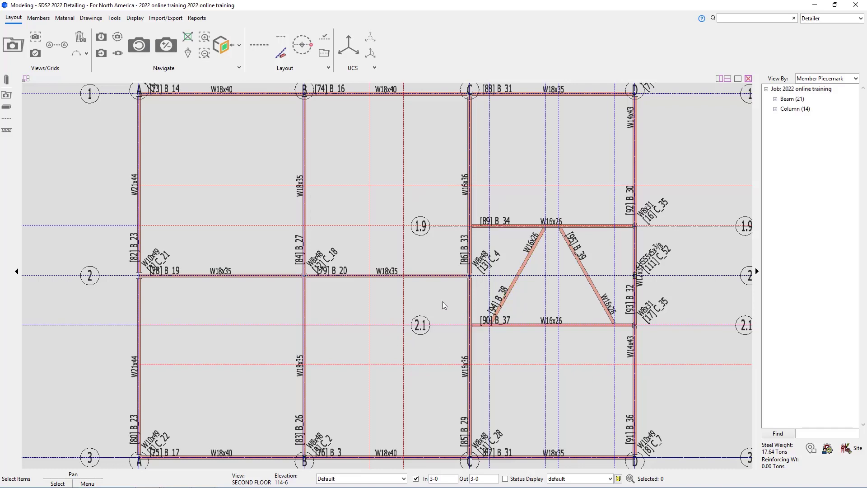
Start adding a horizontal brace and set its section size to L6x4x3/8.
click(38, 18)
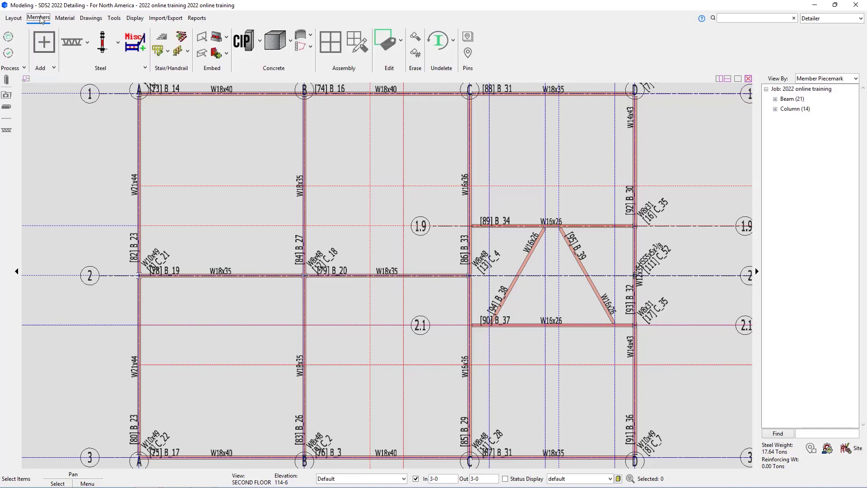
click(87, 43)
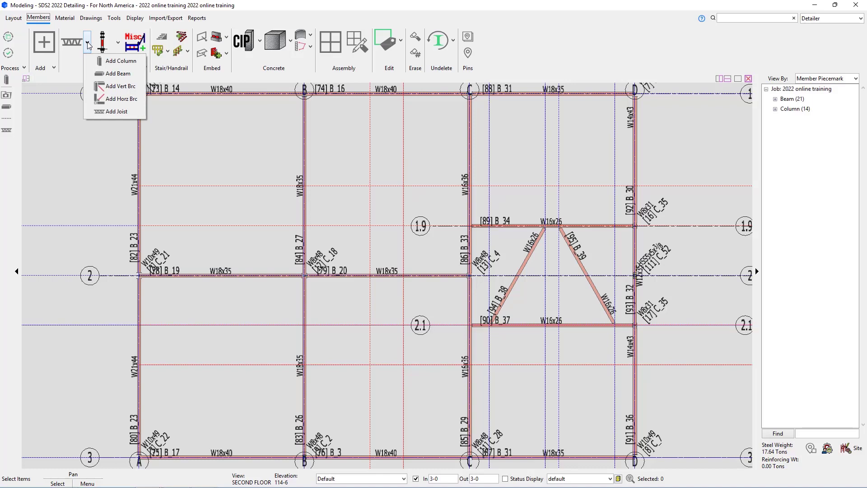
click(139, 101)
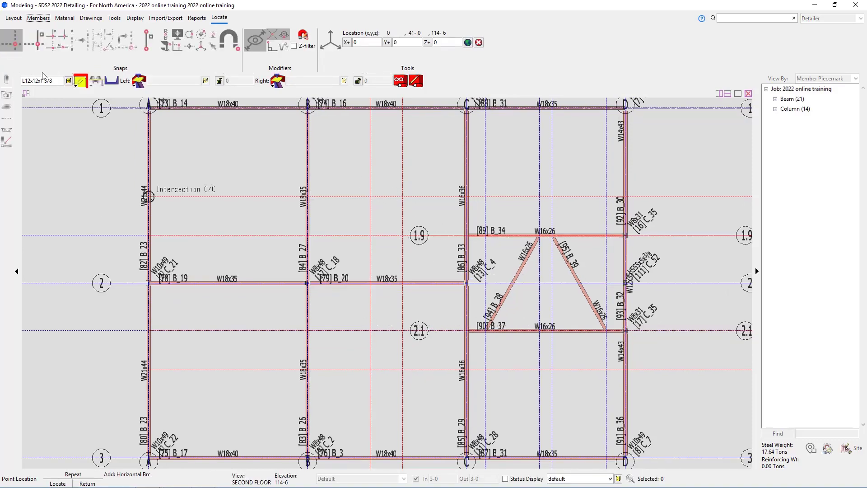
click(30, 81)
text(L6x4)
Make the horizontal brace double material and choose the third setting option for its left end.
click(81, 87)
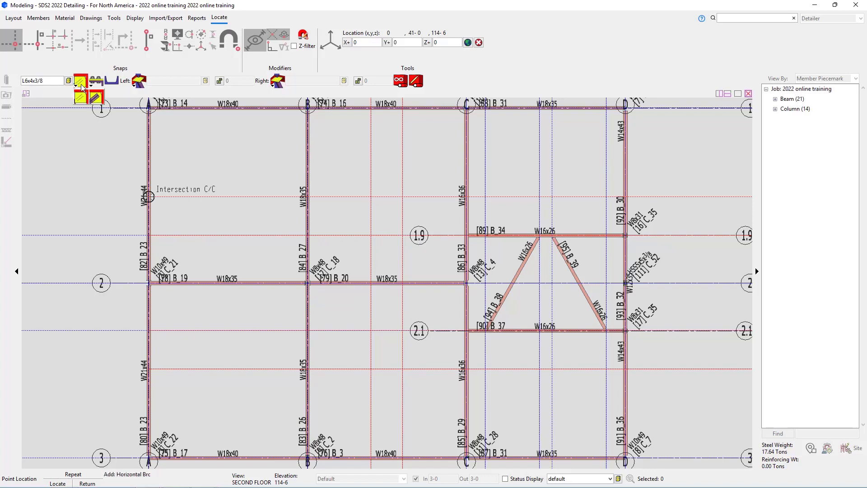
click(80, 97)
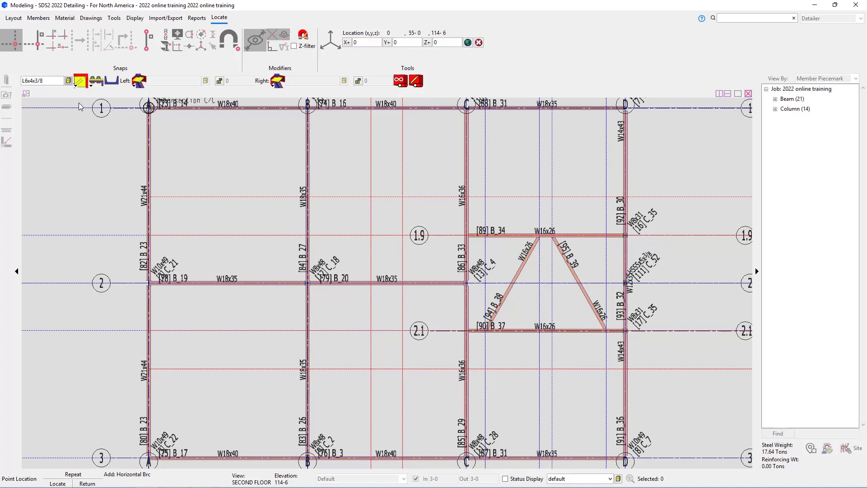
click(110, 86)
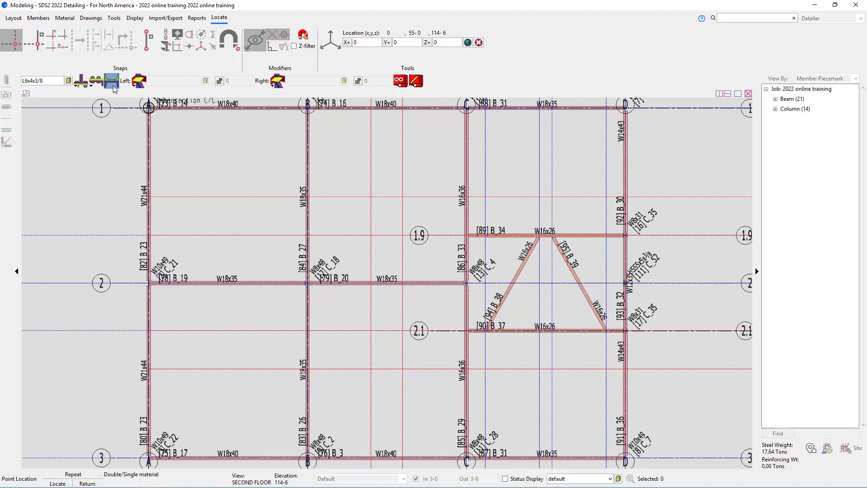
click(137, 86)
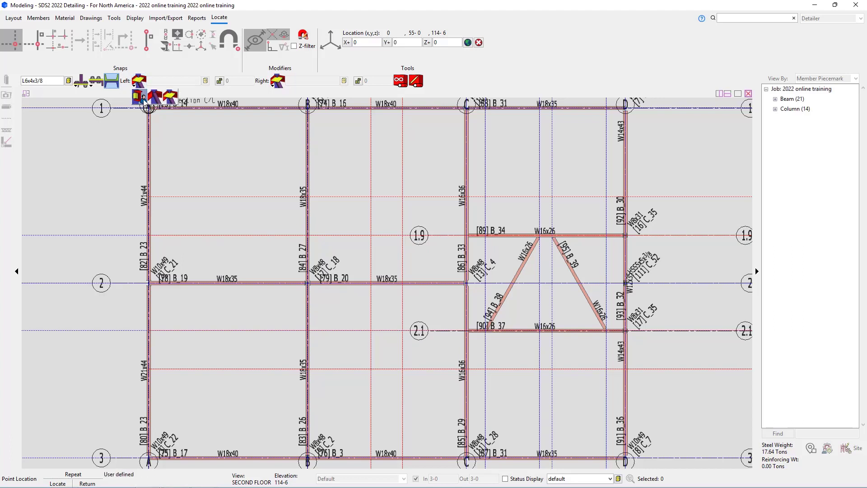
click(178, 101)
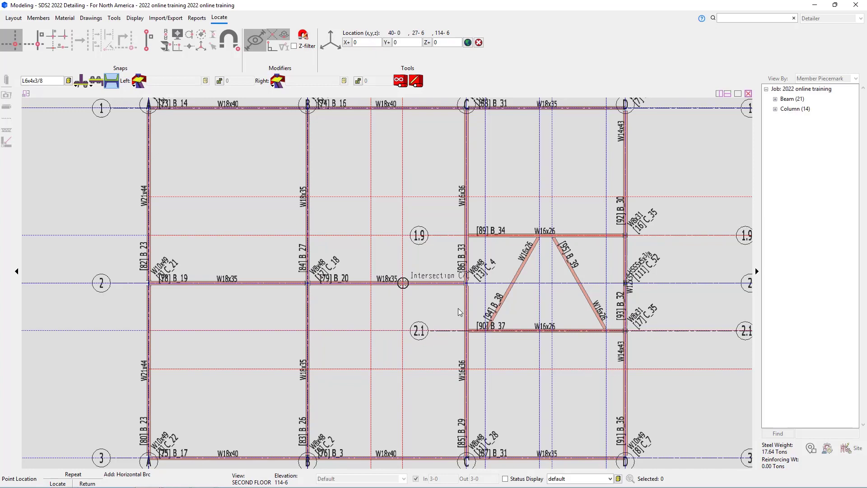
Place the double-angle brace from the intersection of grids C and 2.1 to the intersection of grids D and 3.
click(466, 332)
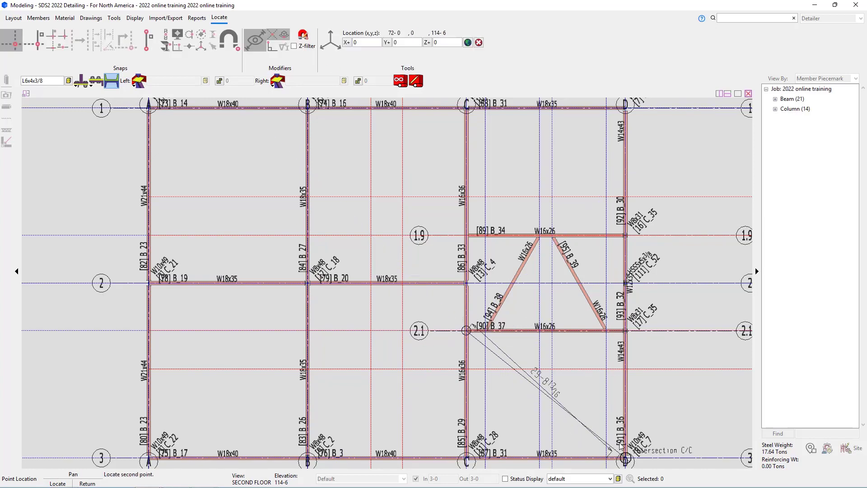
scroll(624, 455, up, 2)
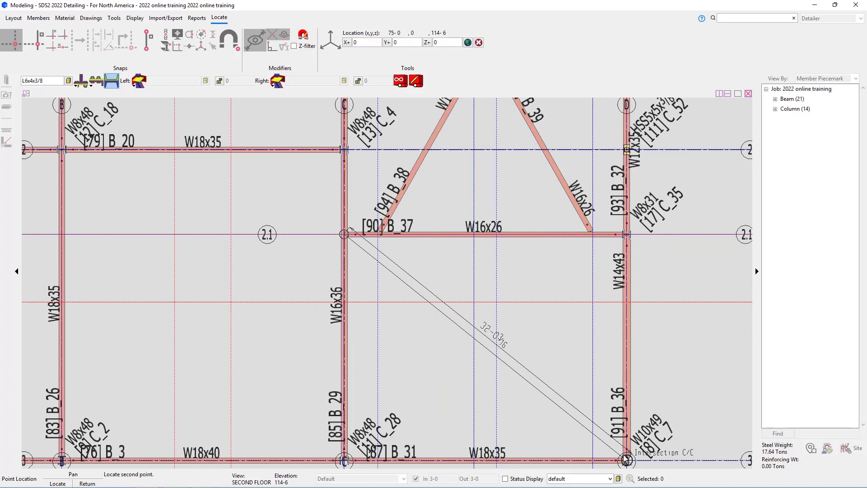
click(626, 460)
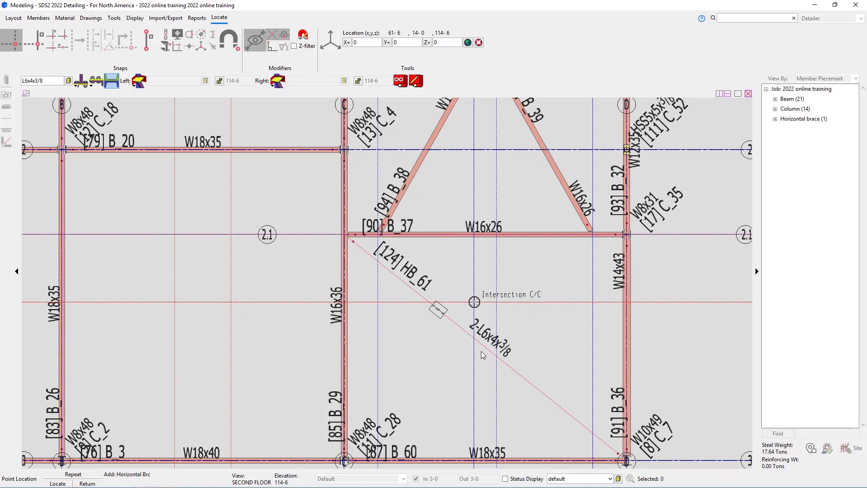
scroll(475, 345, down, 5)
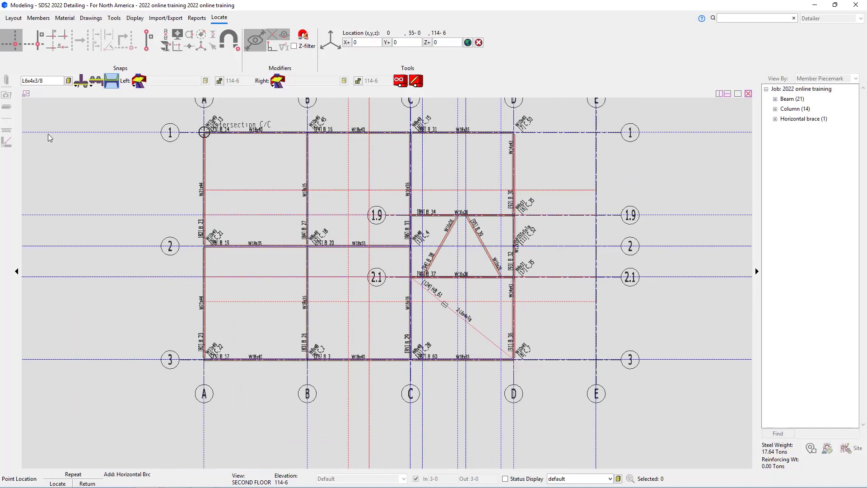
click(60, 80)
text(wt8x13)
key(Return)
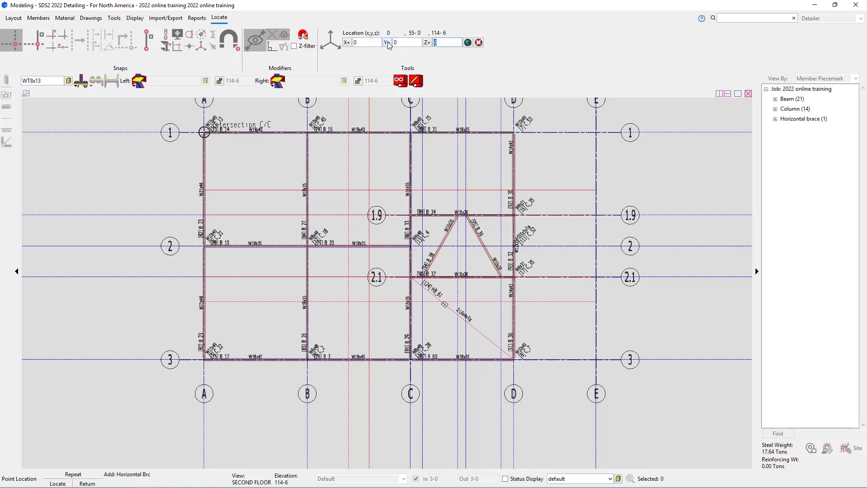
text(-3)
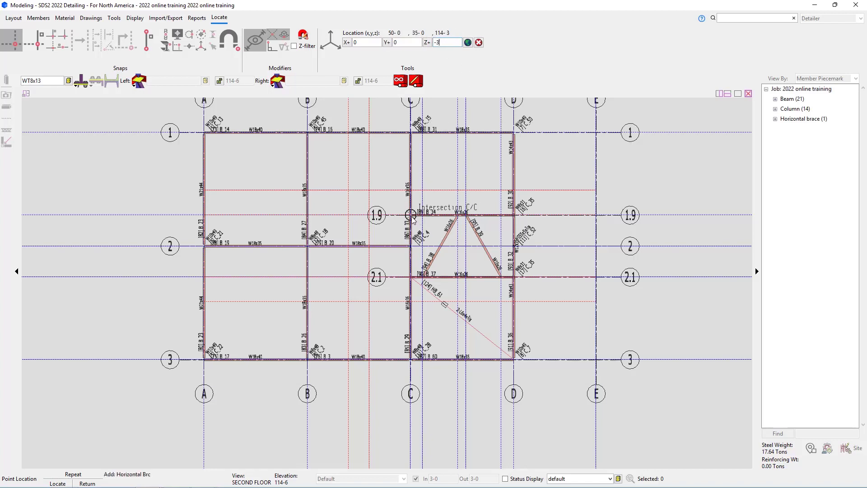
click(479, 42)
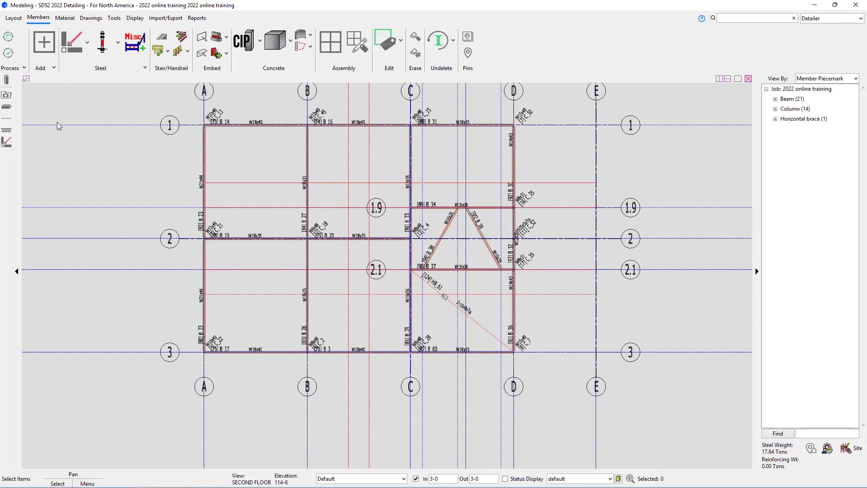
Change the depth of the second floor view by -3 inches.
click(13, 19)
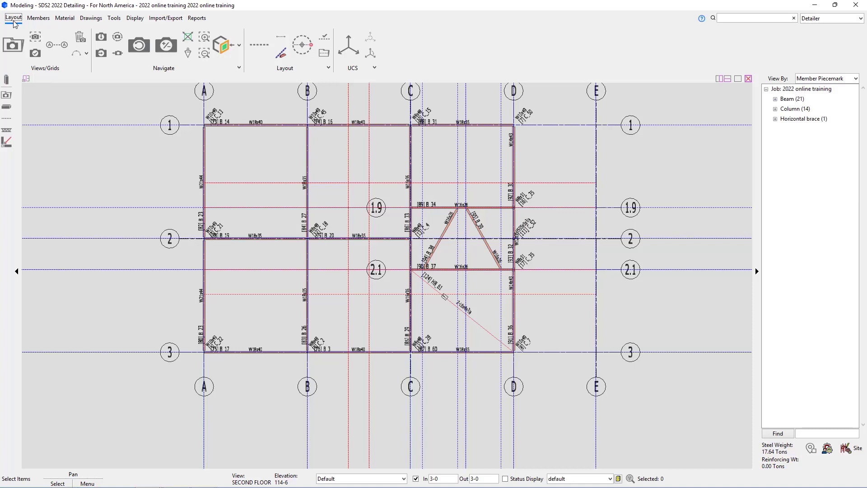
click(170, 51)
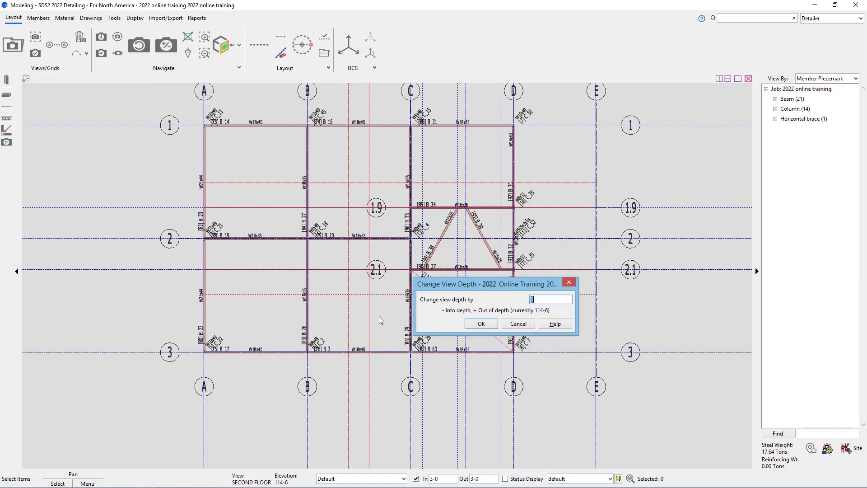
text(-3)
click(470, 329)
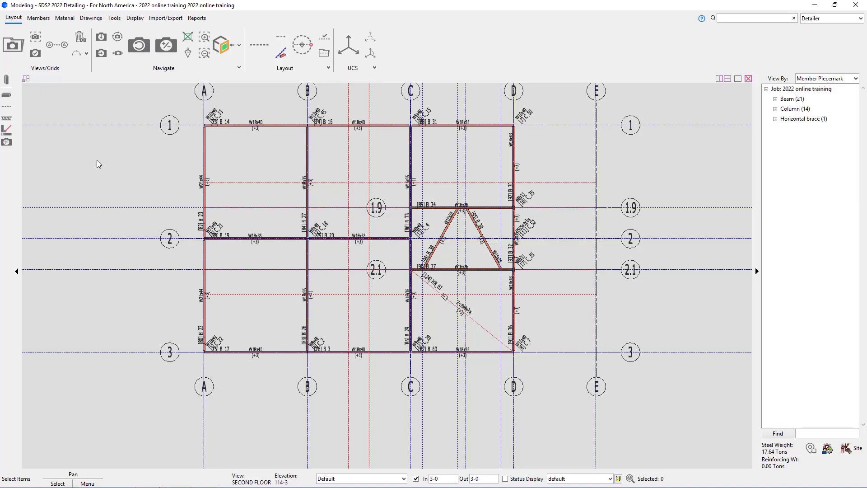
Add a WT8x13 horizontal brace from the intersection of grids C and 1.9 to the intersection of grids D and 1.
click(36, 19)
click(77, 40)
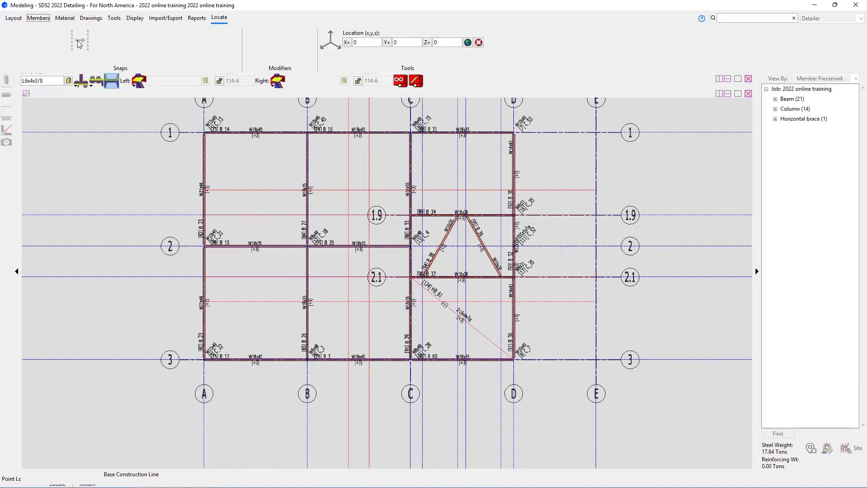
double_click(25, 81)
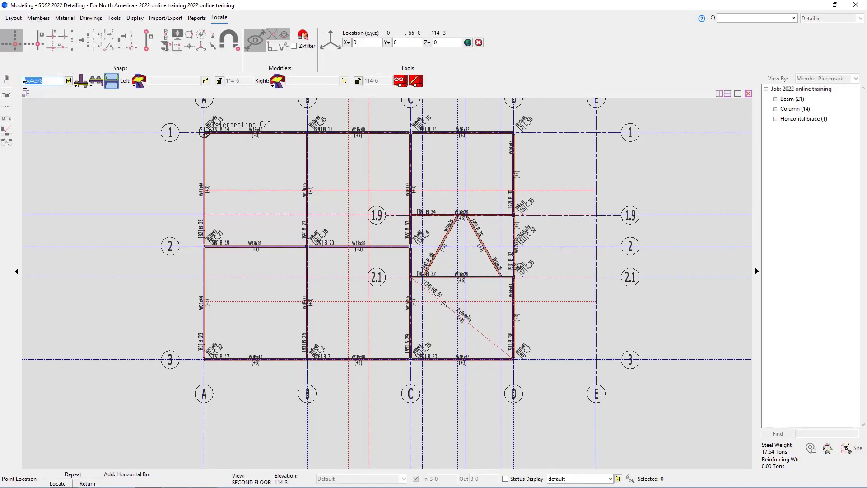
text(wt8x13)
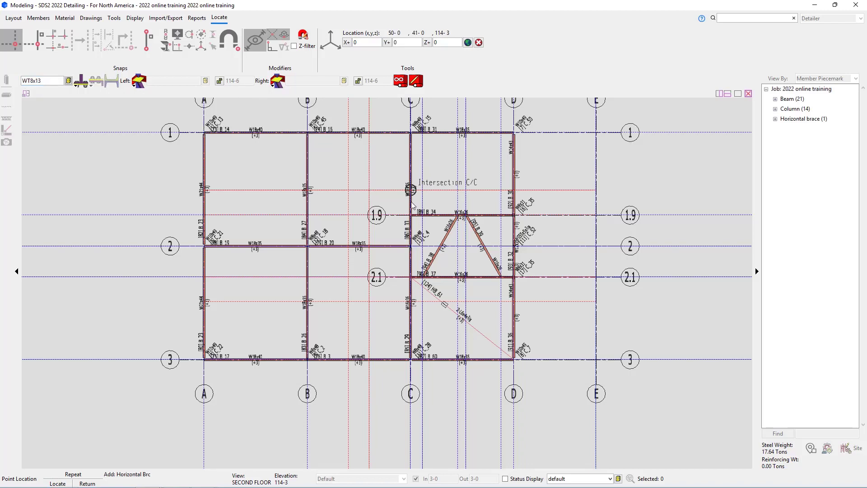
click(410, 215)
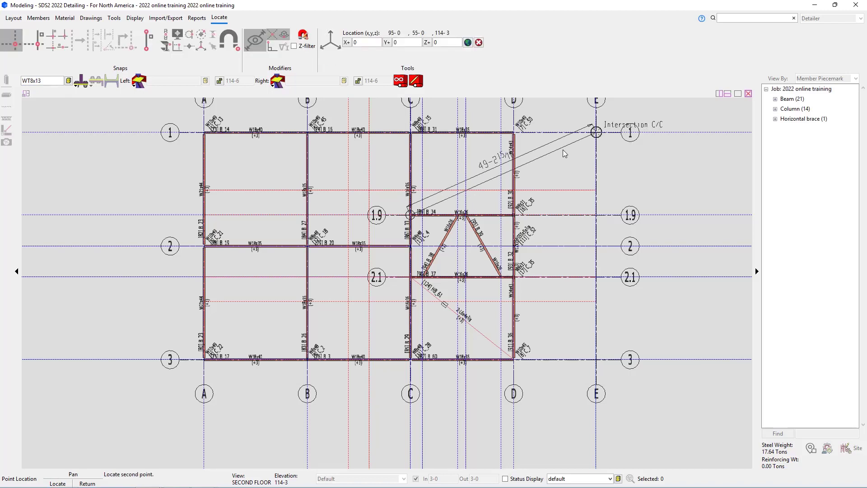
click(514, 132)
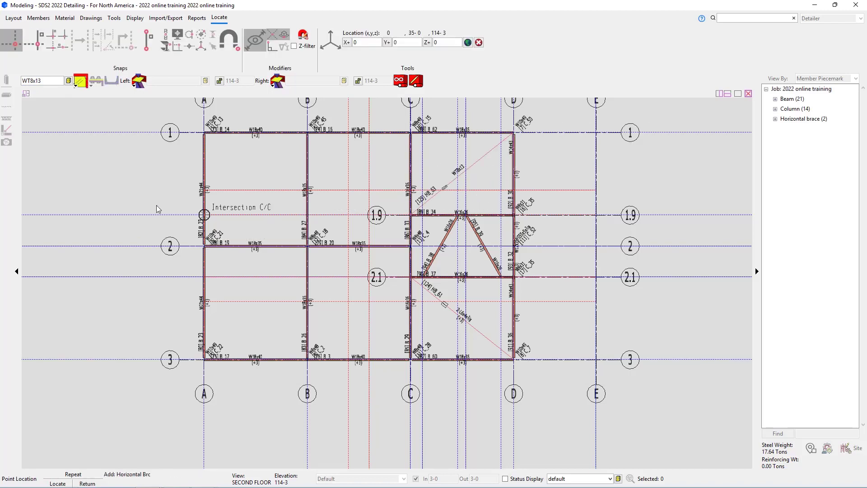
right_click(116, 183)
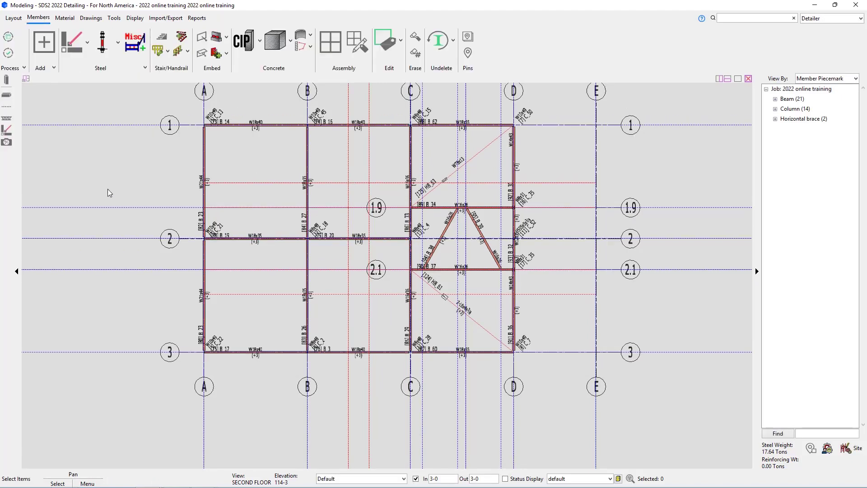
Examine both new horizontal braces and their gusset connections up close in the plan view.
scroll(424, 281, up, 4)
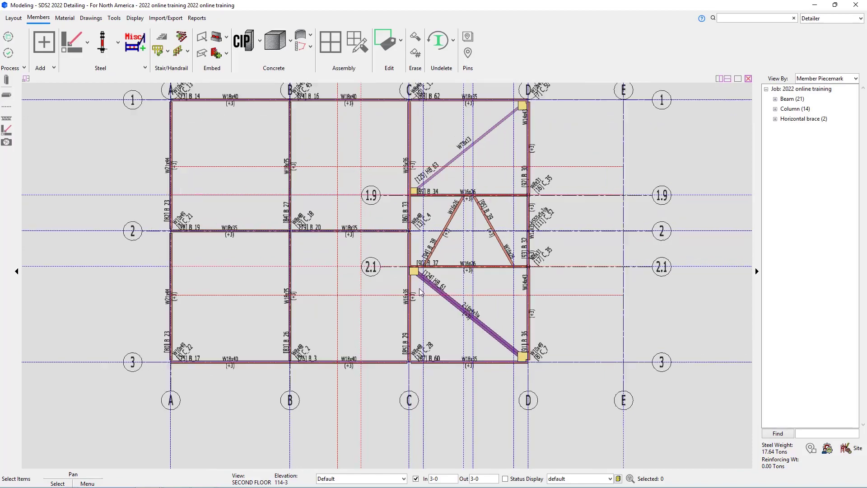
scroll(428, 276, up, 2)
scroll(475, 305, down, 4)
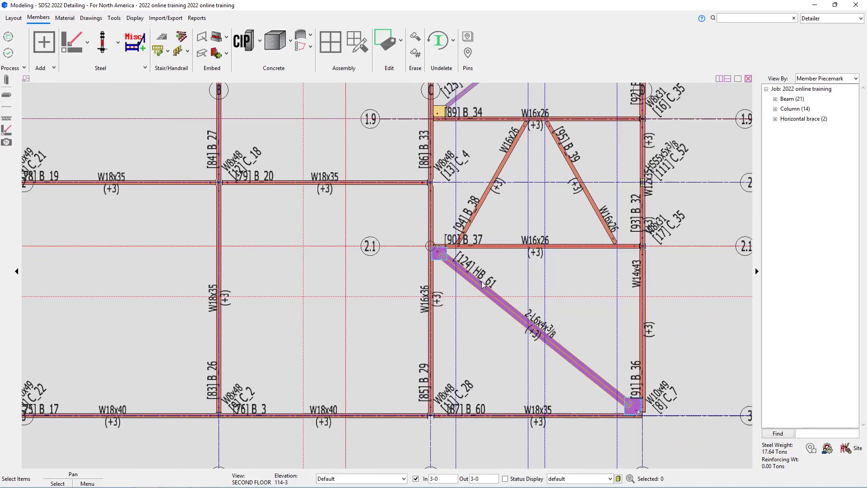
scroll(456, 359, up, 1)
scroll(436, 271, up, 3)
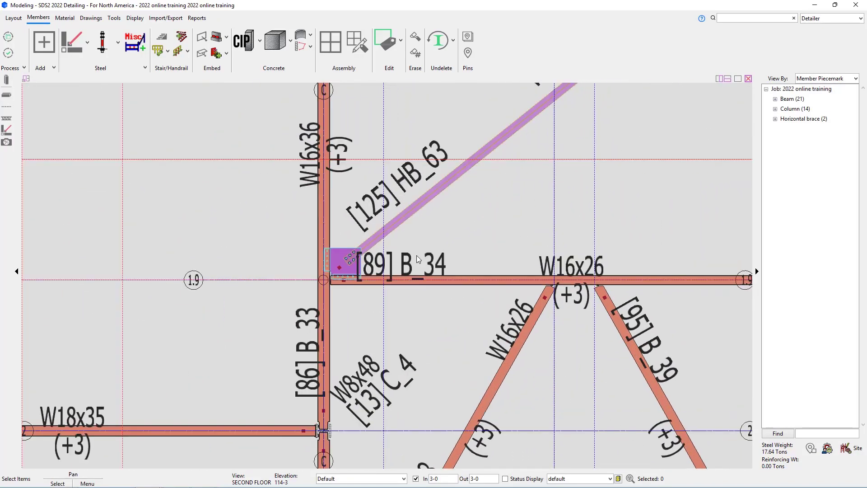